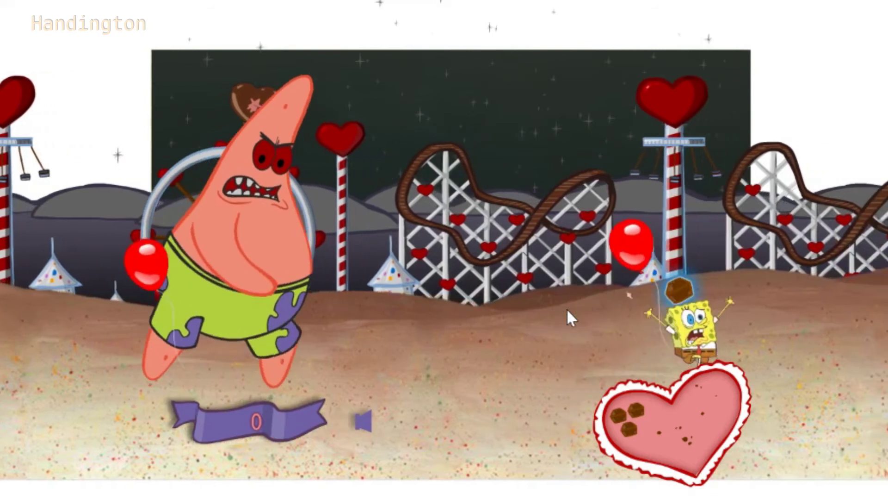
# Play a round of the Love Hurts! minigame, jumping to collect chocolates and hit giant Patrick, and continue past the score screen
pyautogui.press('space')
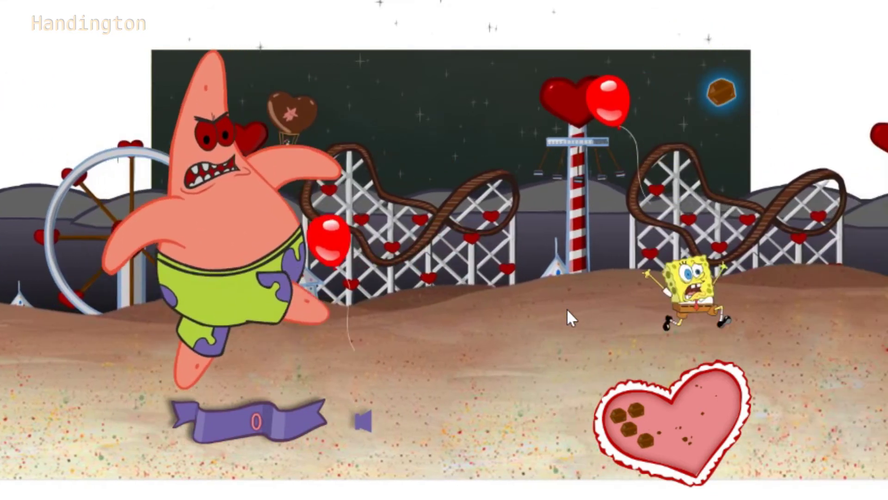
pyautogui.press('space')
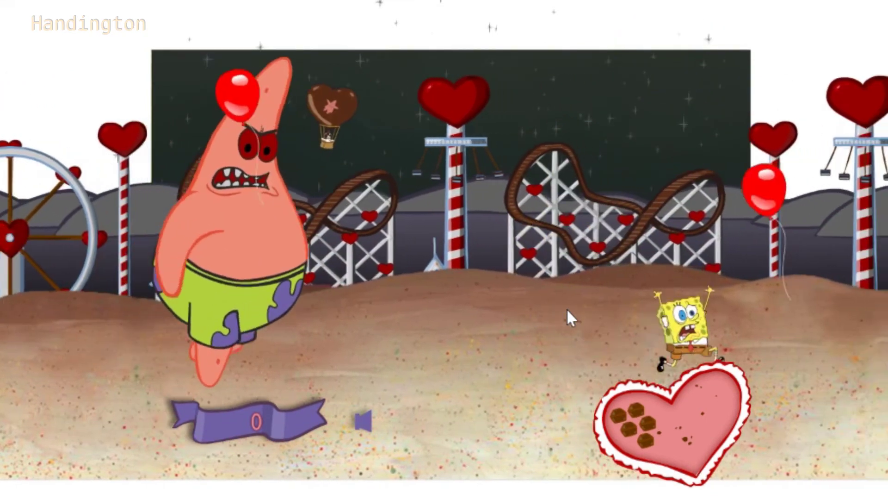
pyautogui.press('space')
pyautogui.press('space')
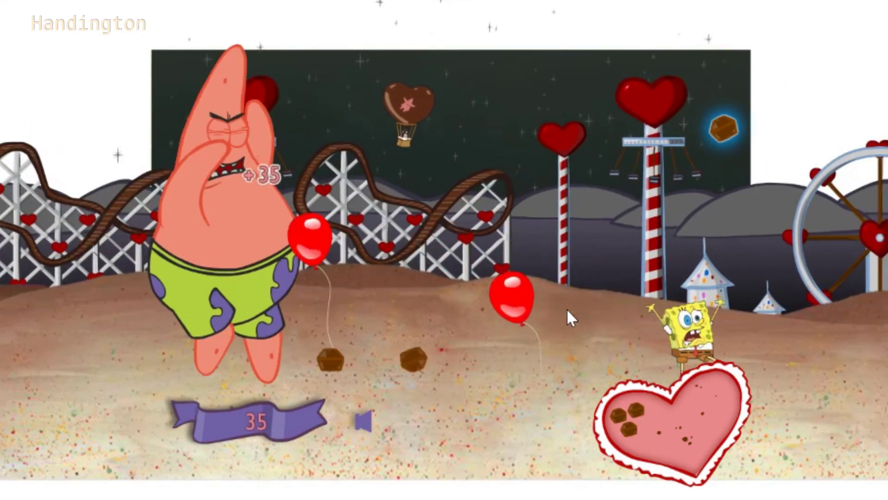
pyautogui.press('space')
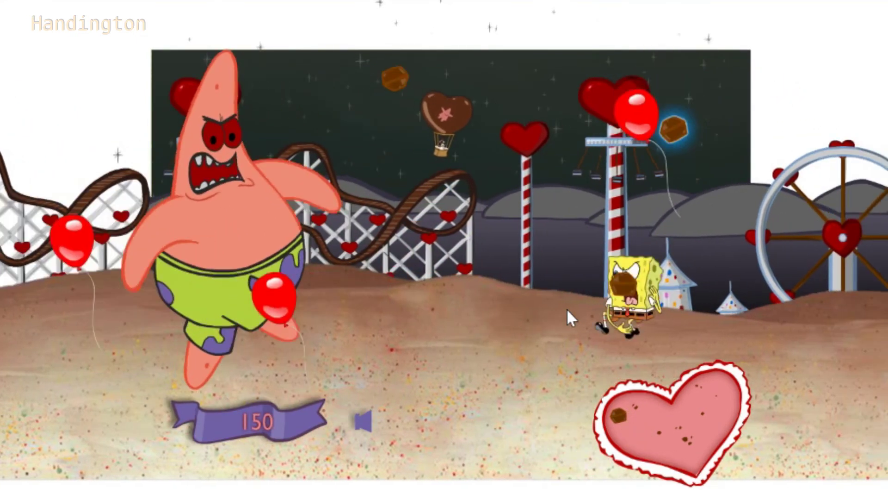
pyautogui.press('space')
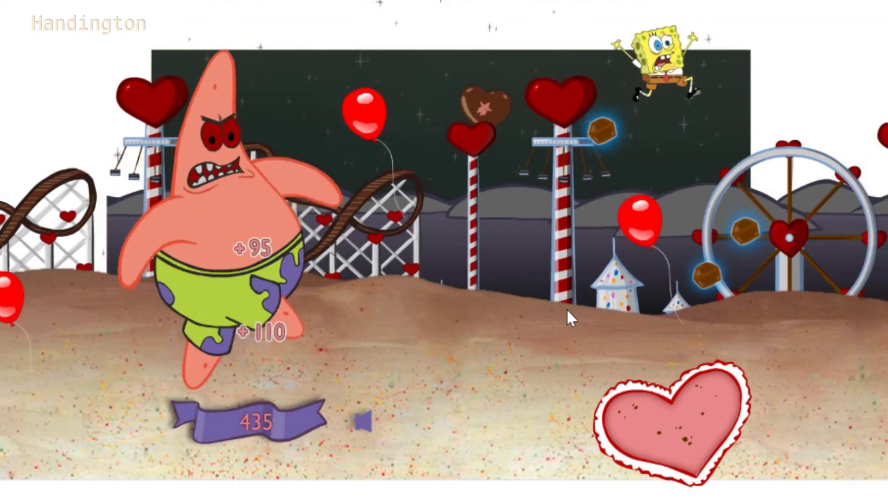
pyautogui.press('space')
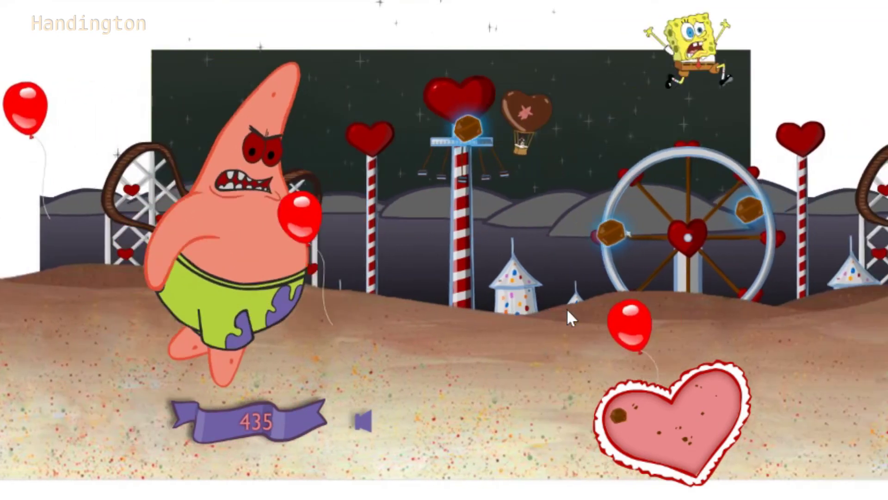
pyautogui.press('space')
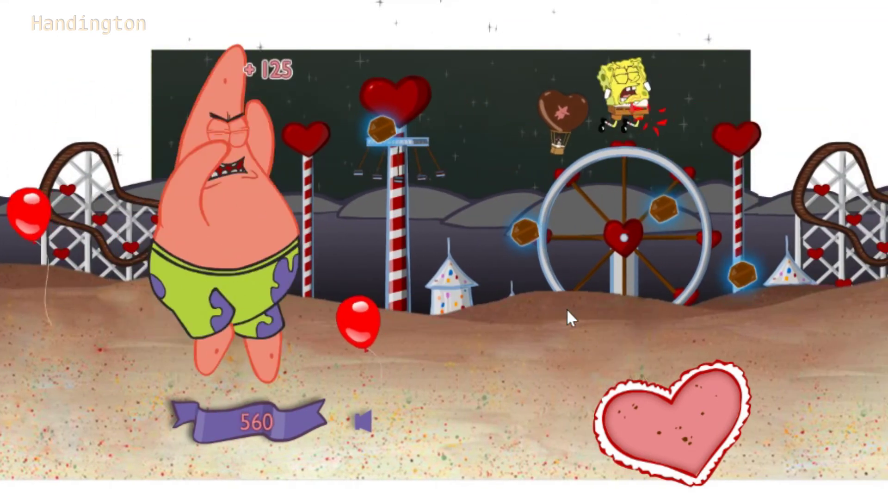
pyautogui.press('space')
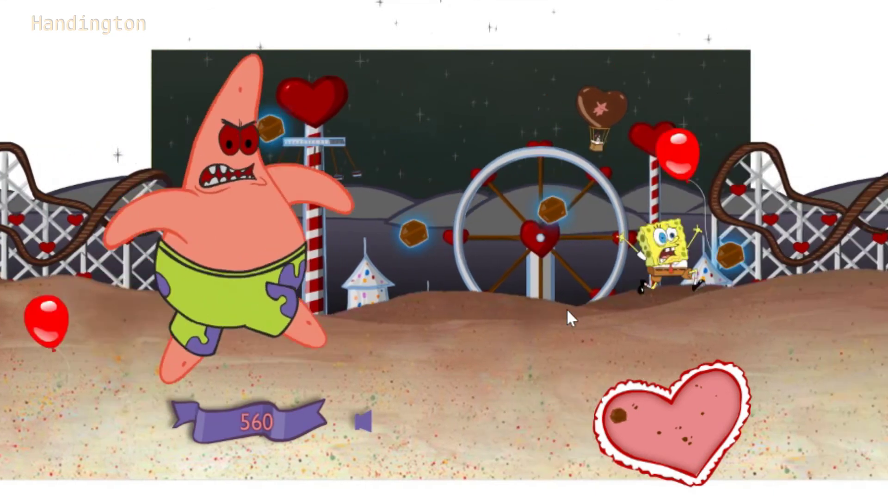
pyautogui.press('space')
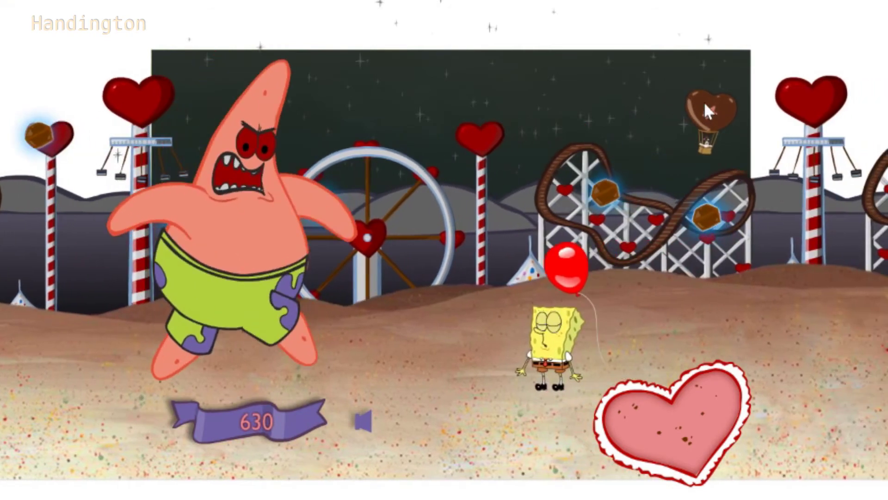
pyautogui.press('space')
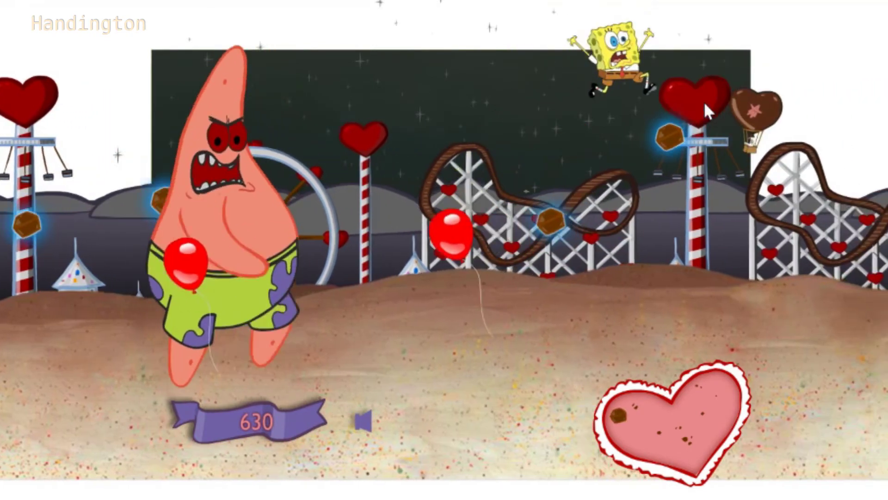
pyautogui.press('space')
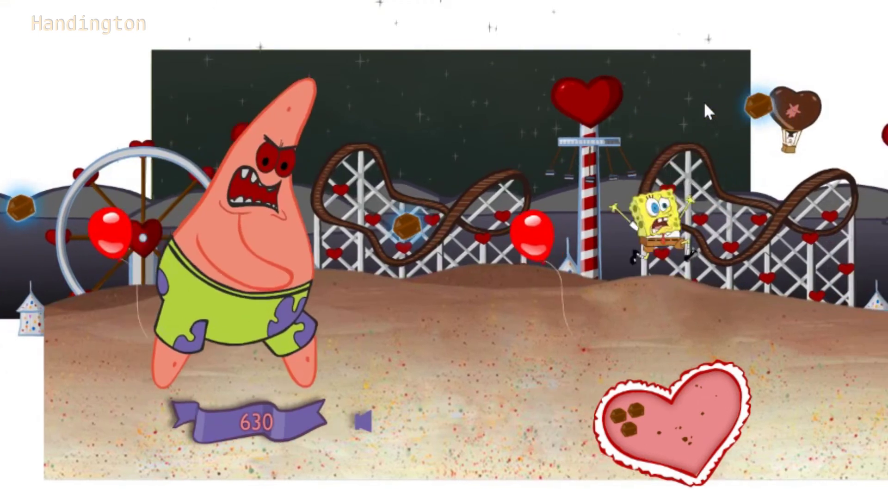
pyautogui.press('space')
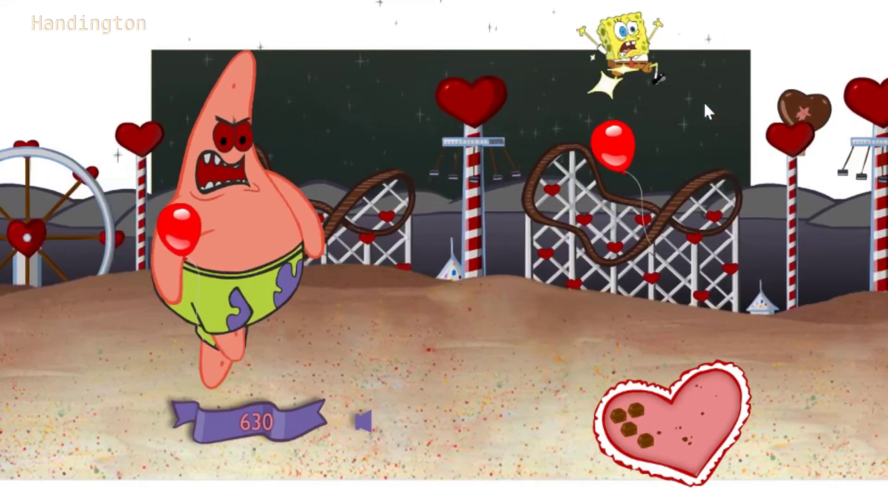
pyautogui.press('space')
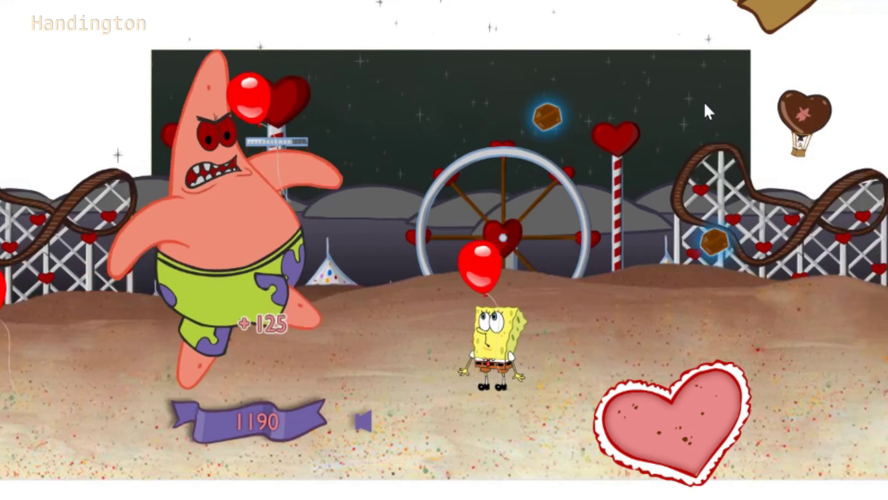
pyautogui.press('space')
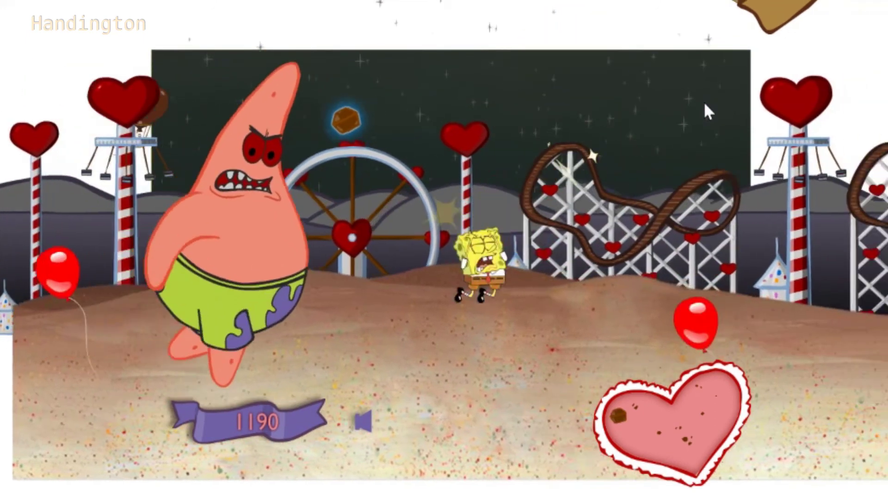
pyautogui.press('space')
pyautogui.press('space')
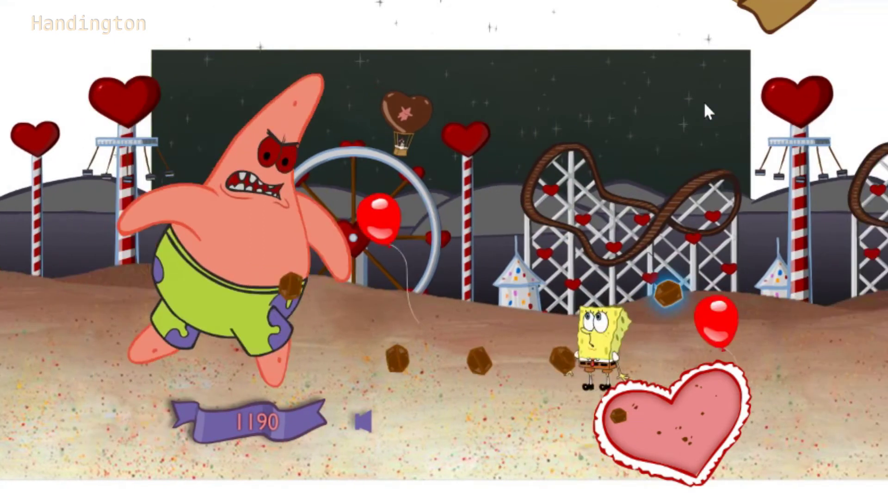
pyautogui.press('space')
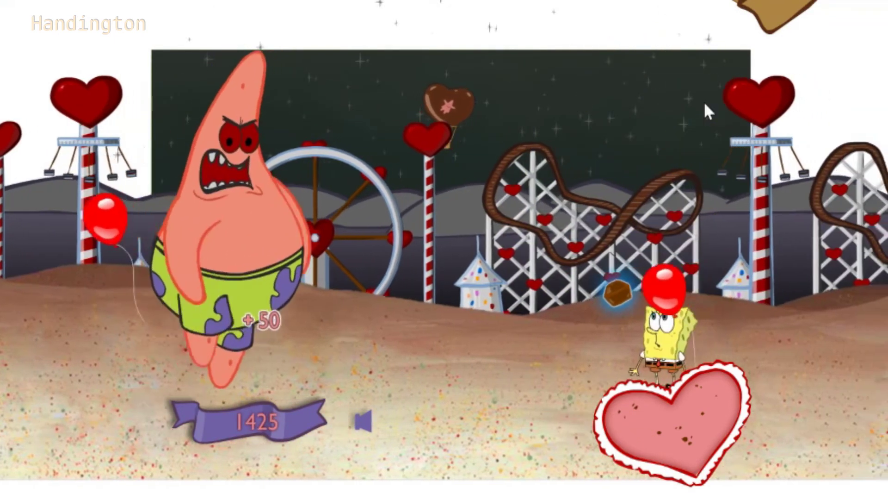
pyautogui.press('space')
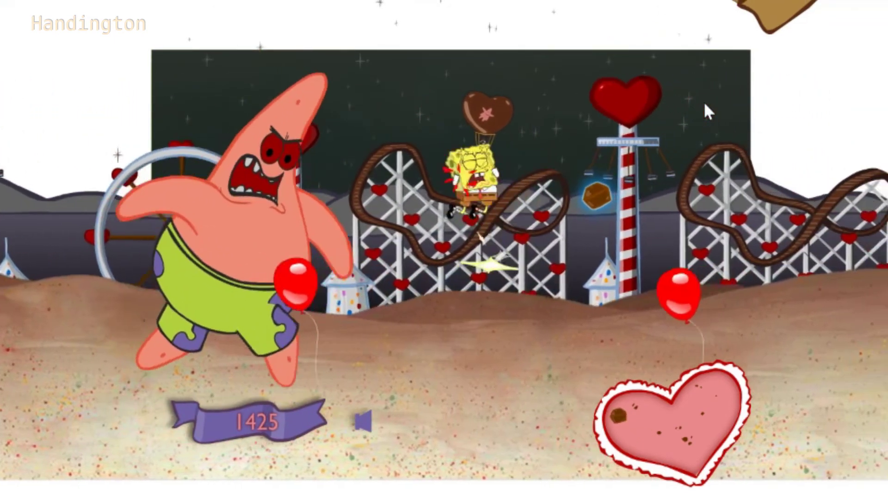
pyautogui.press('space')
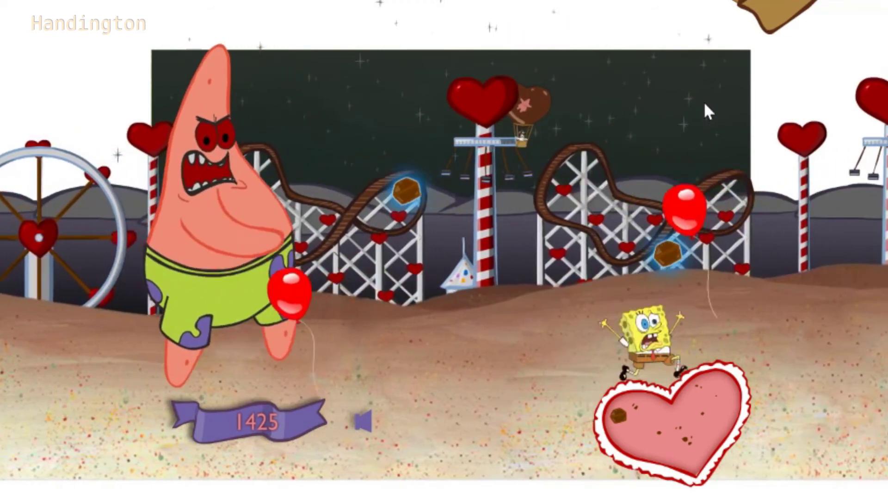
pyautogui.press('space')
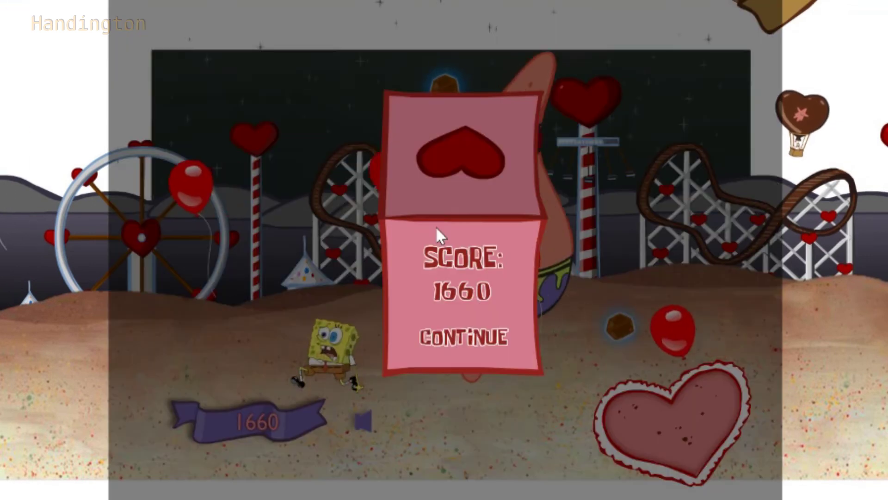
pyautogui.click(467, 338)
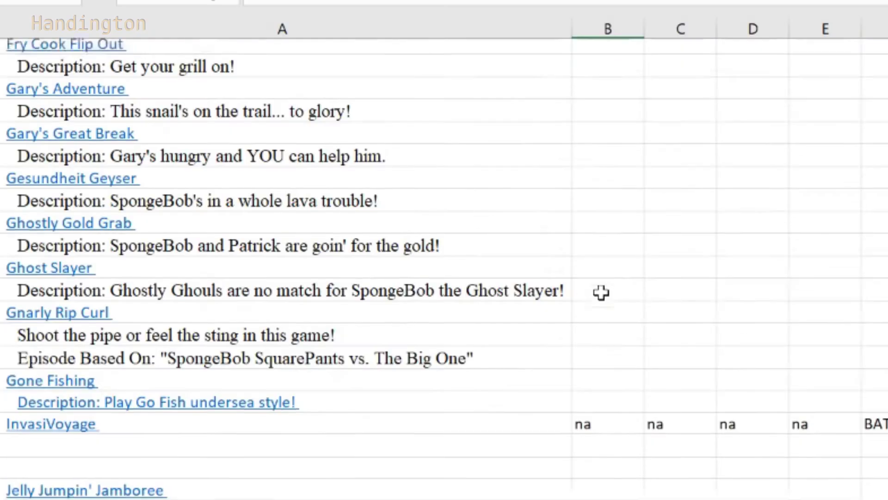
# Switch to the Excel ratings spreadsheet and compare the rating columns and the scores given to other minigames with the Love Hurts! row
pyautogui.scroll(10, 599, 292)
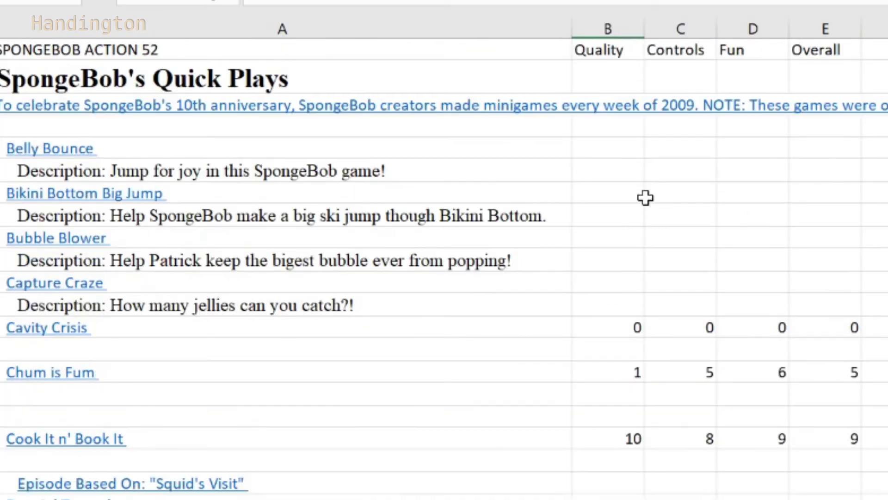
pyautogui.scroll(-13, 646, 197)
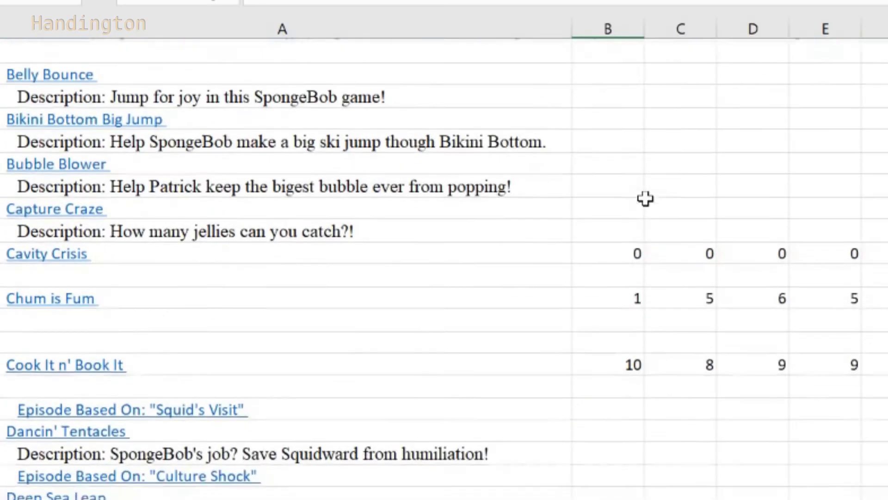
pyautogui.scroll(-6, 637, 204)
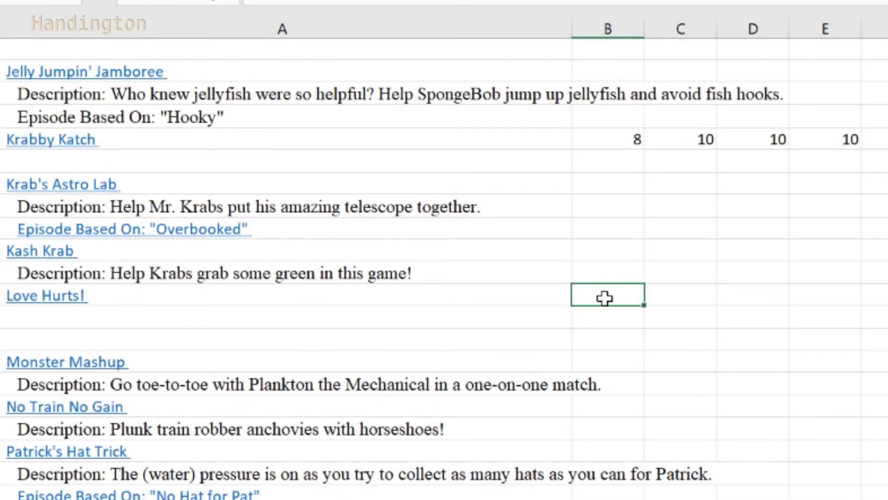
pyautogui.scroll(11, 605, 298)
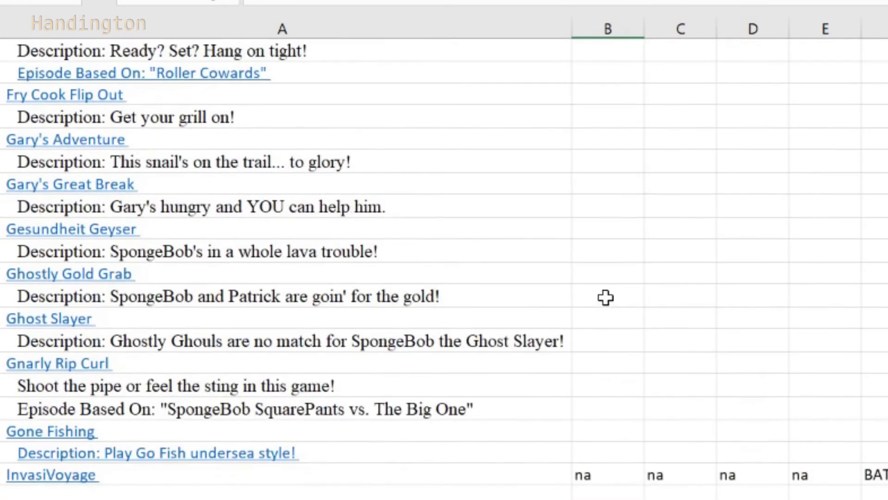
pyautogui.scroll(2, 605, 297)
pyautogui.scroll(3, 605, 309)
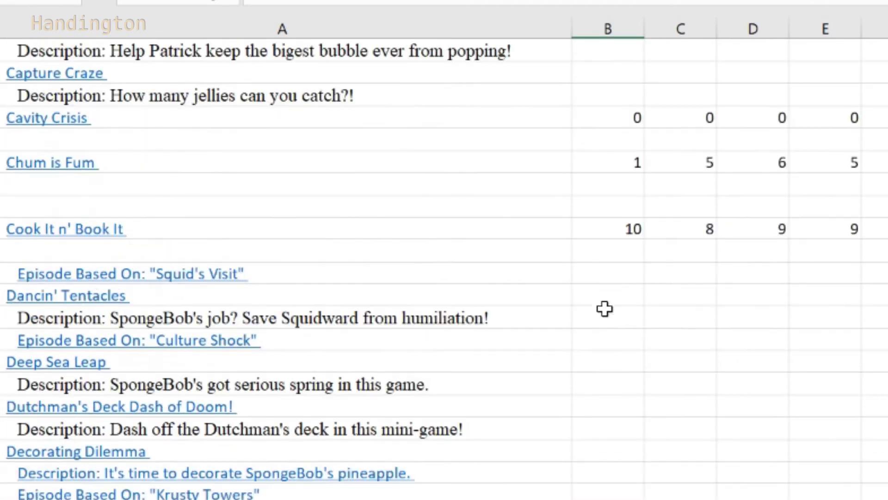
pyautogui.scroll(3, 609, 306)
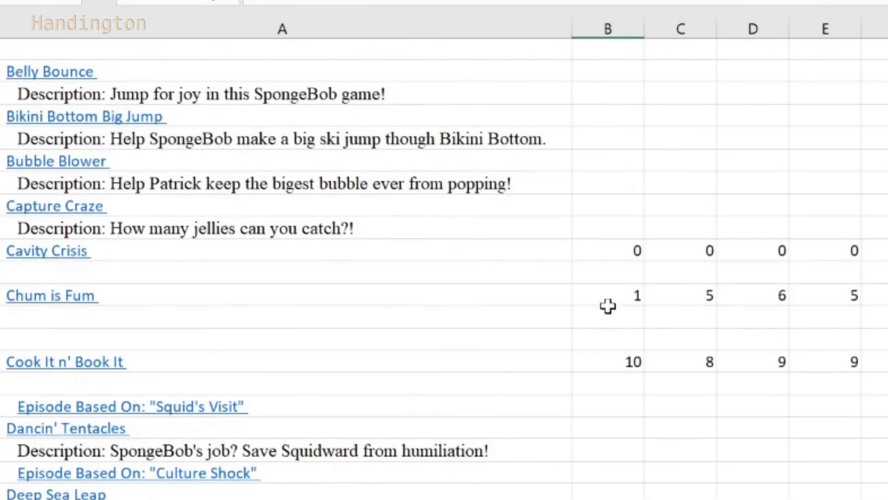
pyautogui.scroll(-7, 607, 291)
pyautogui.scroll(-13, 607, 292)
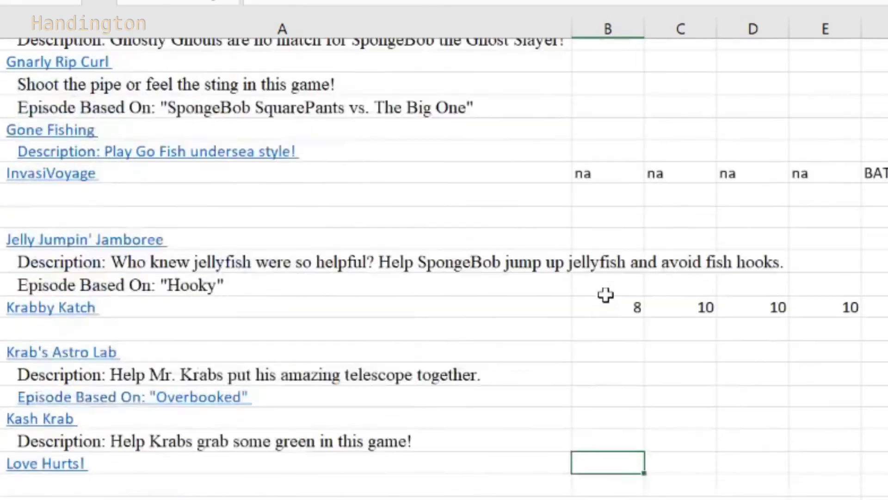
pyautogui.scroll(-1, 606, 295)
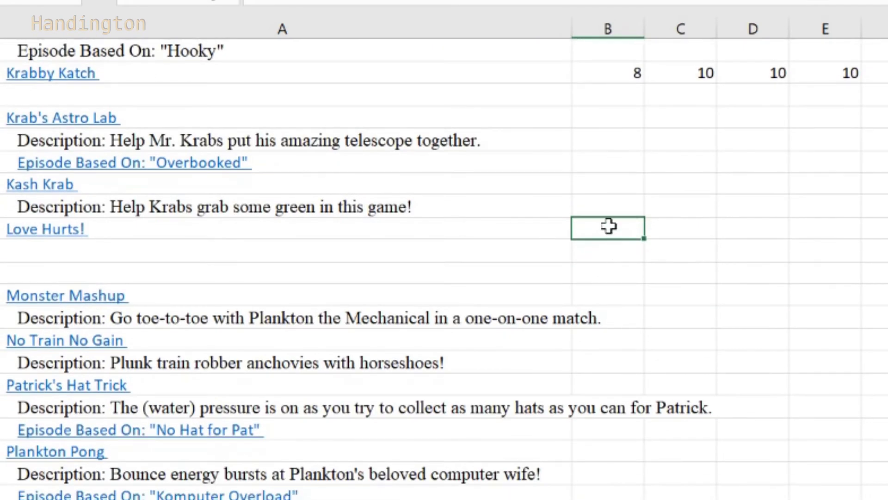
pyautogui.scroll(-1, 609, 224)
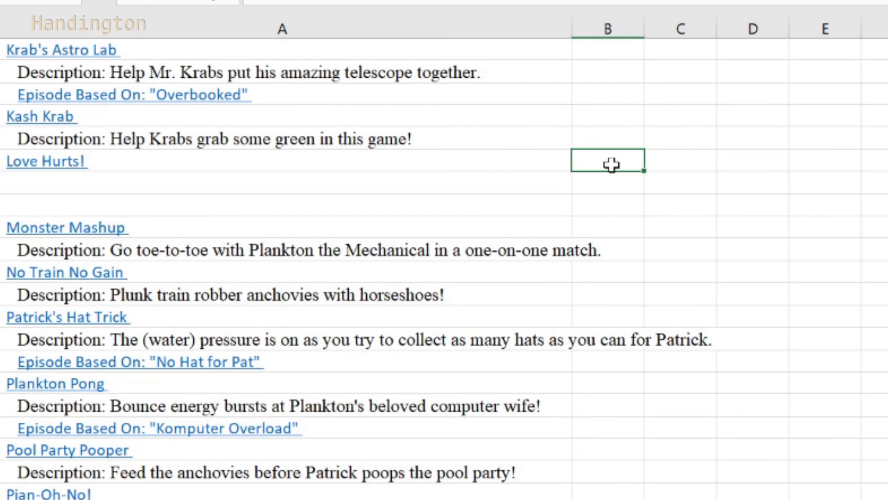
# Rate Love Hurts! 9 for Quality and 9 for Controls
pyautogui.press('F2')
pyautogui.write('9')
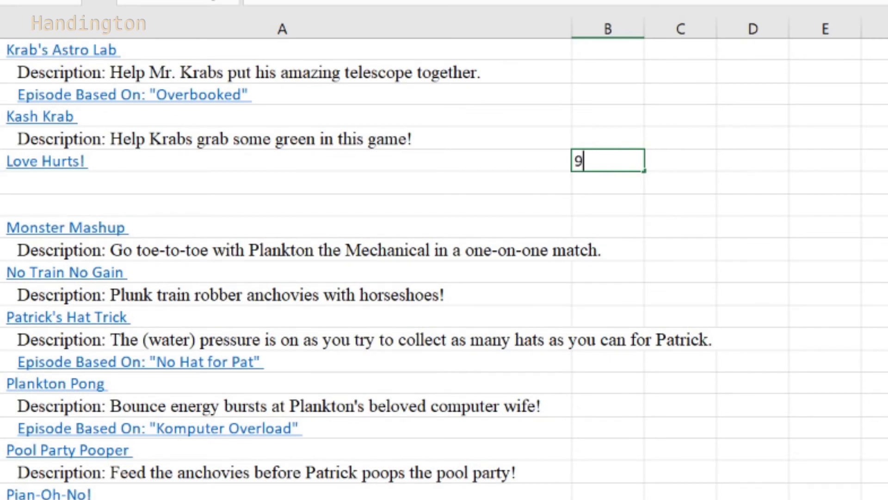
pyautogui.click(661, 165)
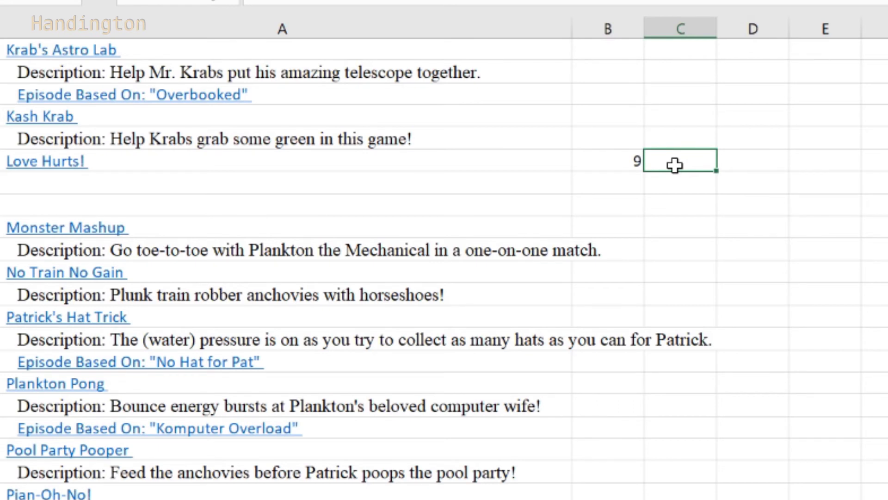
pyautogui.write('9')
pyautogui.click(634, 155)
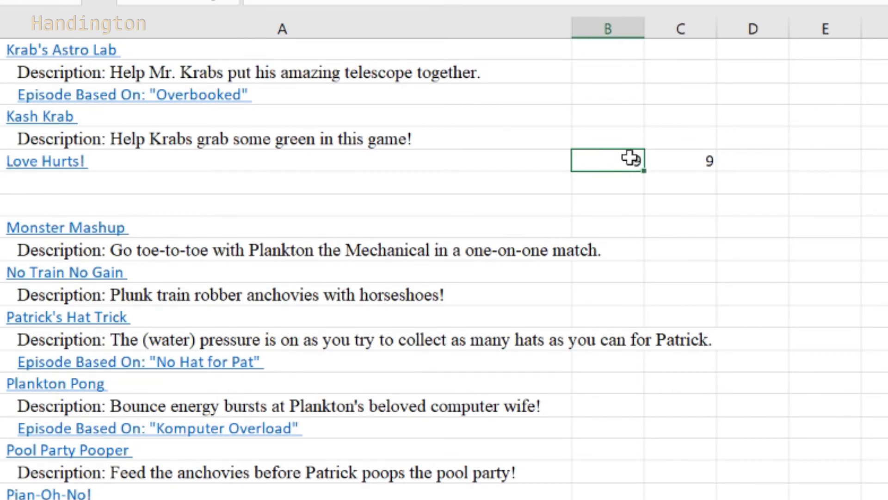
# Review the ratings of the minigames listed above Love Hurts!, back up to the column headings
pyautogui.scroll(2, 629, 158)
pyautogui.scroll(-1, 630, 219)
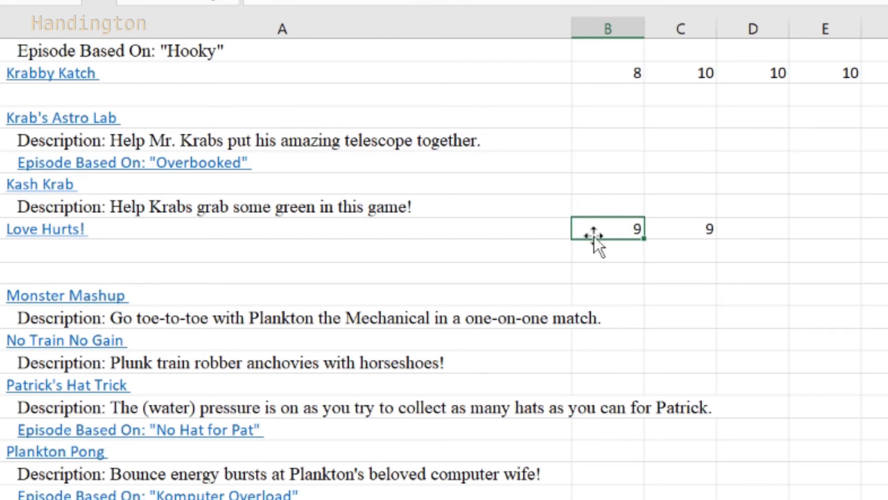
pyautogui.scroll(13, 616, 233)
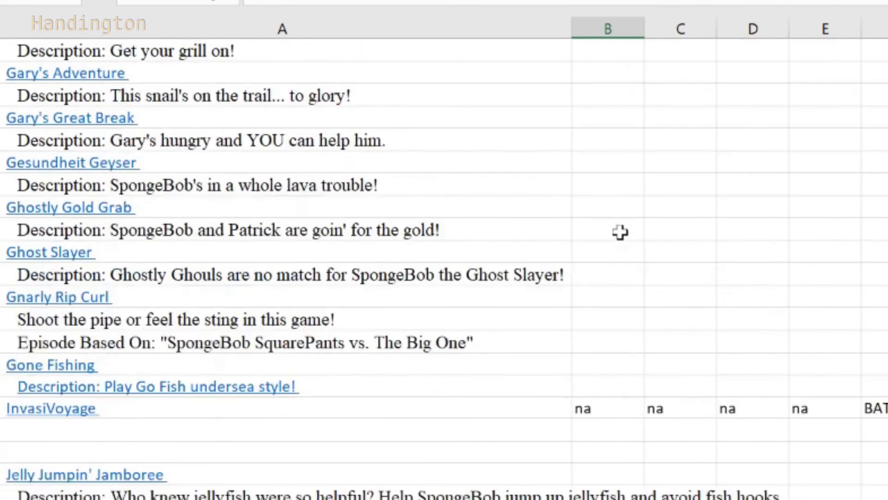
pyautogui.scroll(7, 620, 231)
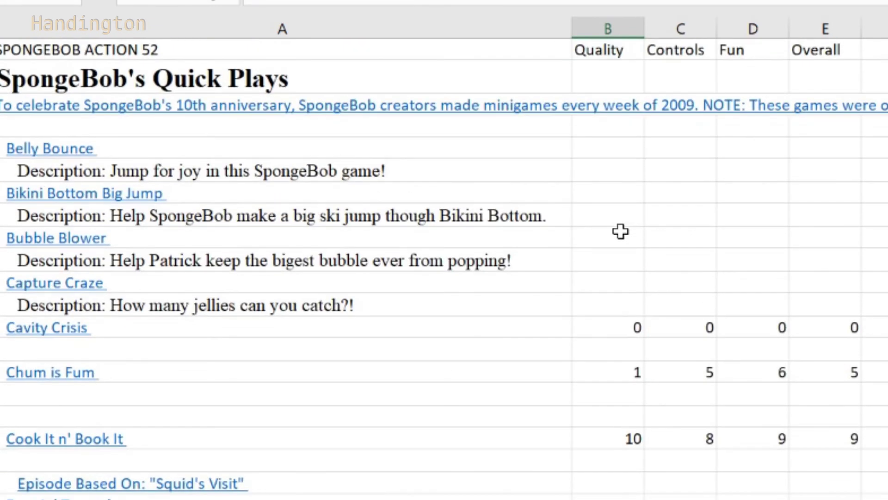
# Change the Love Hurts! Quality rating to 10
pyautogui.scroll(-20, 659, 211)
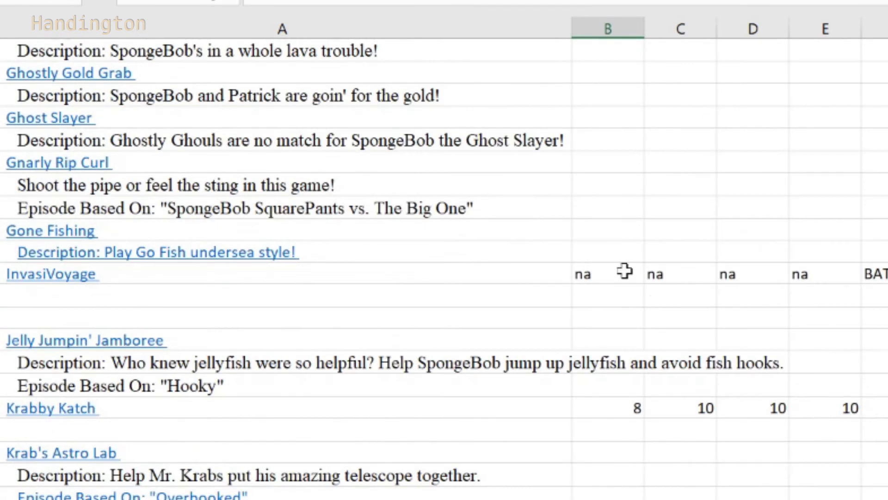
pyautogui.scroll(-1, 625, 273)
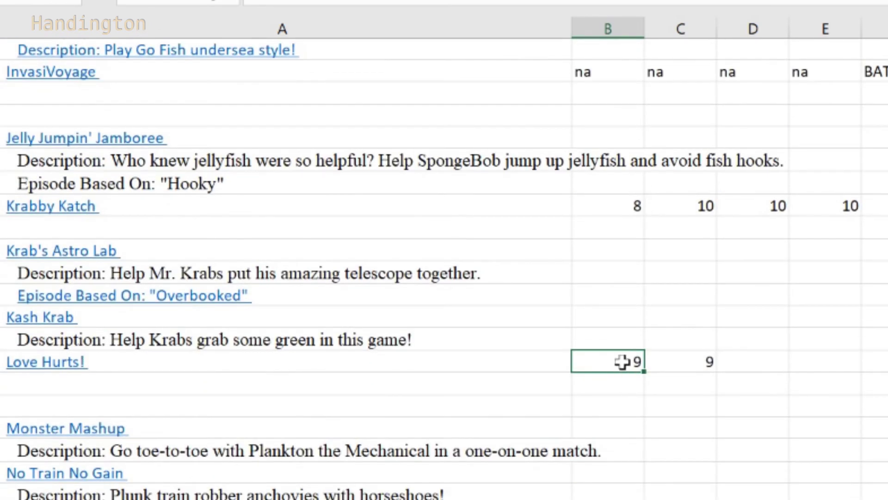
pyautogui.write('10')
pyautogui.press('Return')
# Select the empty Fun cell for Love Hurts! and compare its row with the ratings of the minigames listed above
pyautogui.scroll(-1, 629, 324)
pyautogui.click(742, 296)
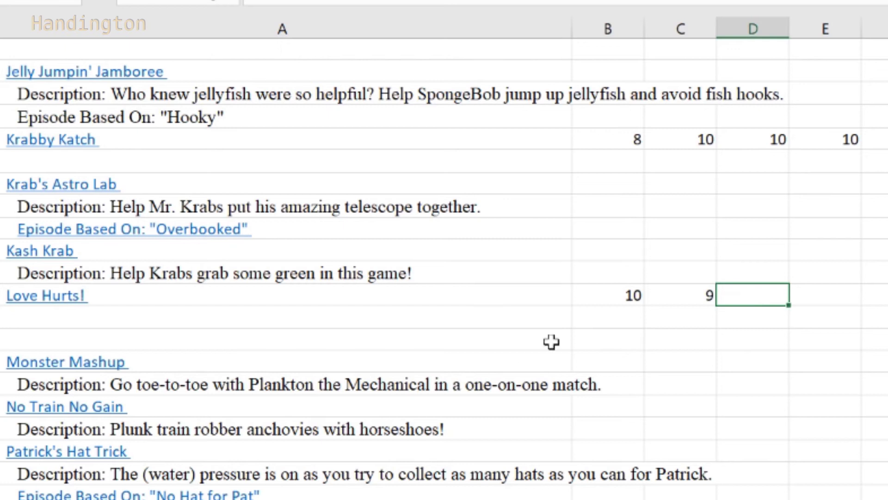
pyautogui.click(632, 294)
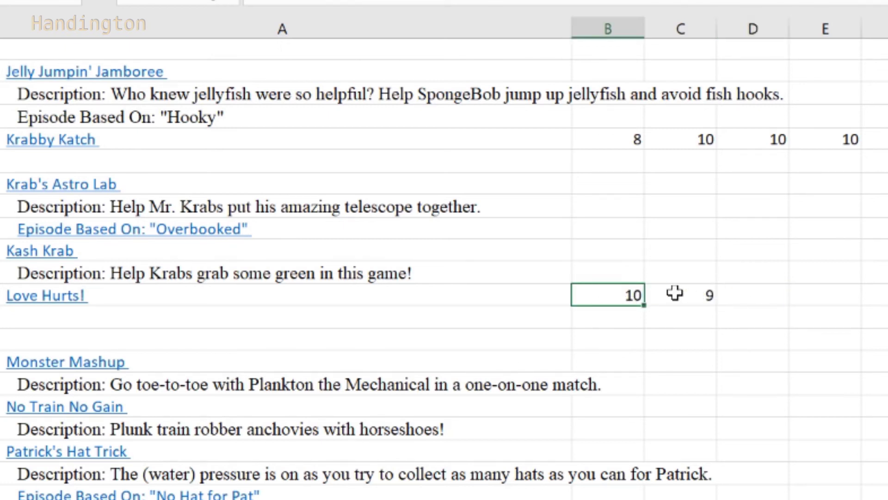
pyautogui.click(745, 295)
pyautogui.scroll(10, 744, 278)
pyautogui.scroll(-7, 744, 280)
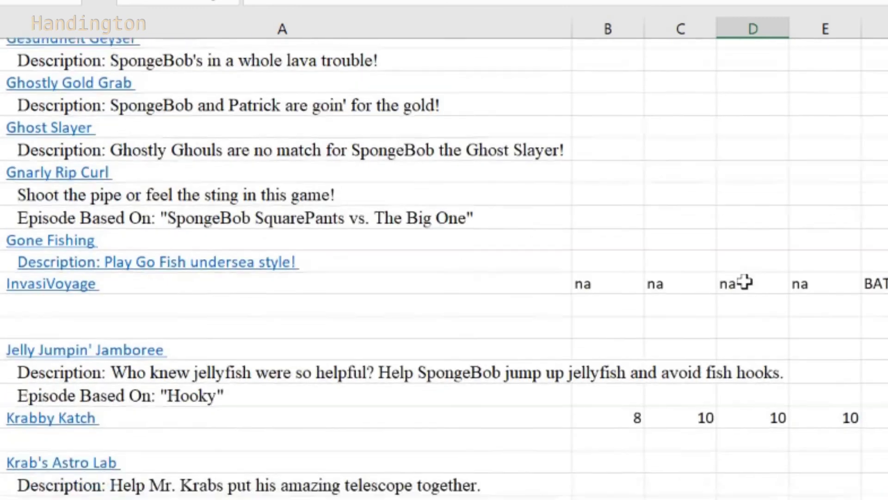
pyautogui.scroll(-3, 745, 282)
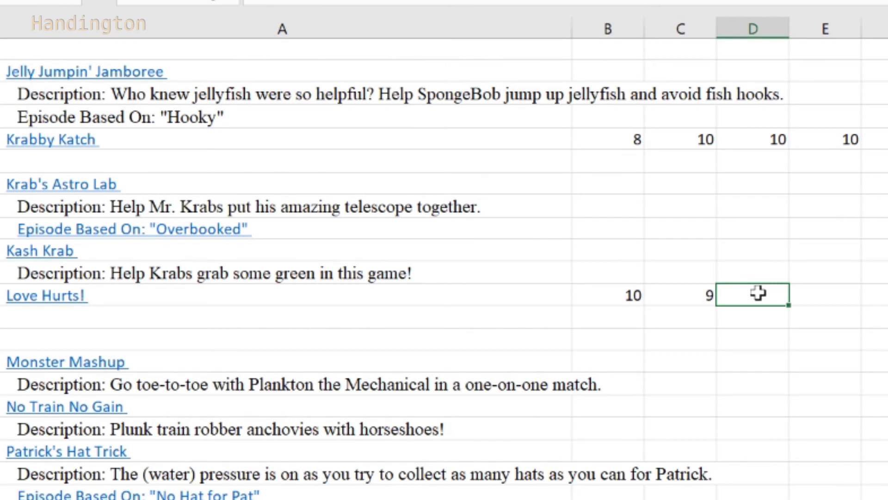
pyautogui.scroll(-6, 758, 293)
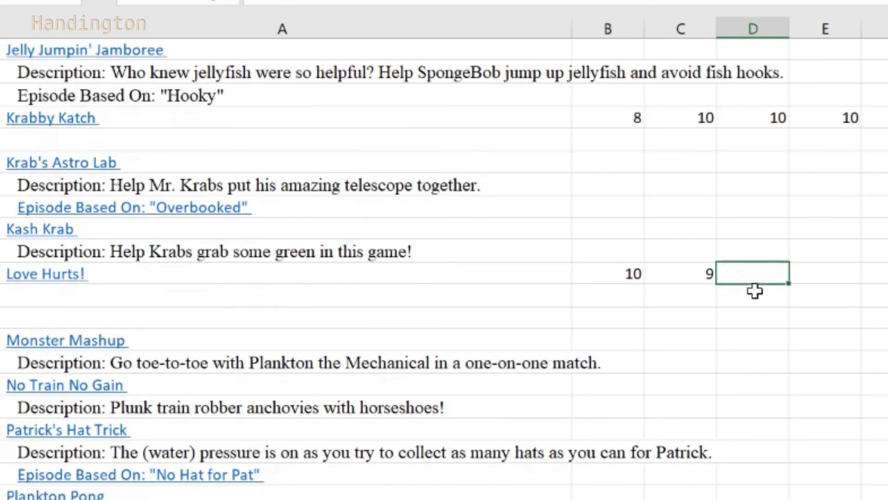
pyautogui.scroll(6, 756, 291)
pyautogui.scroll(18, 756, 292)
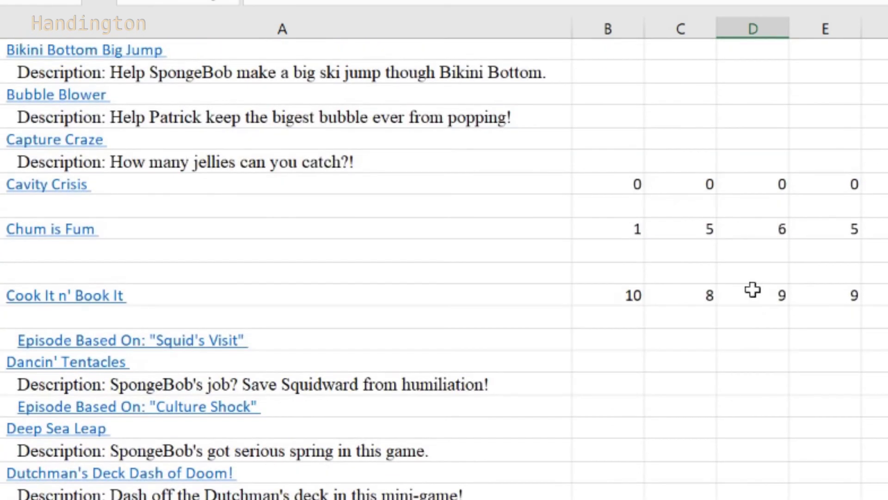
pyautogui.scroll(-7, 756, 291)
pyautogui.scroll(-6, 683, 224)
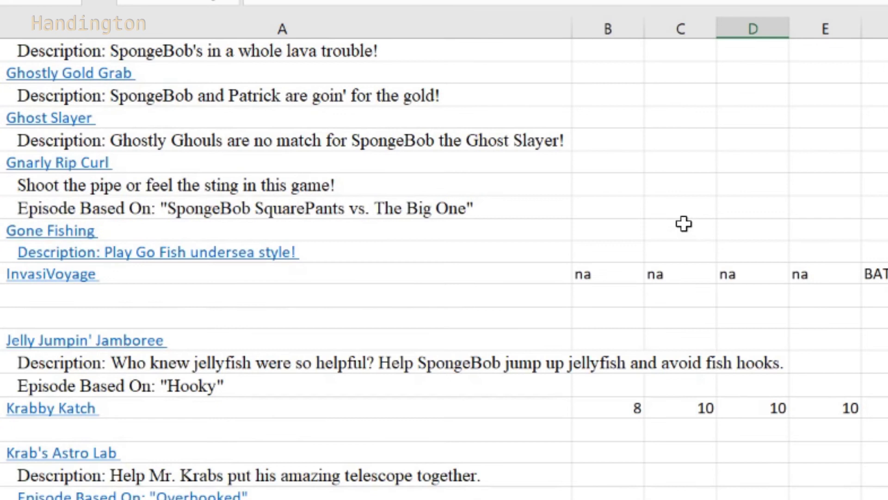
pyautogui.scroll(-1, 763, 342)
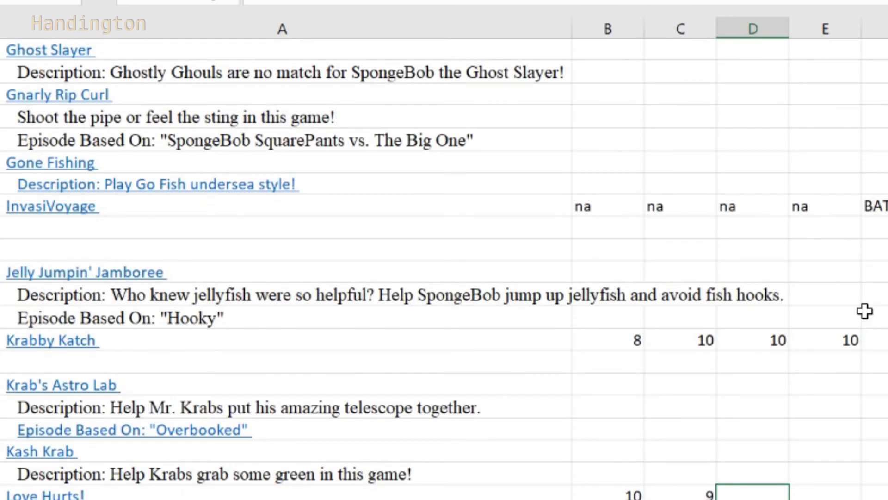
pyautogui.scroll(-3, 731, 253)
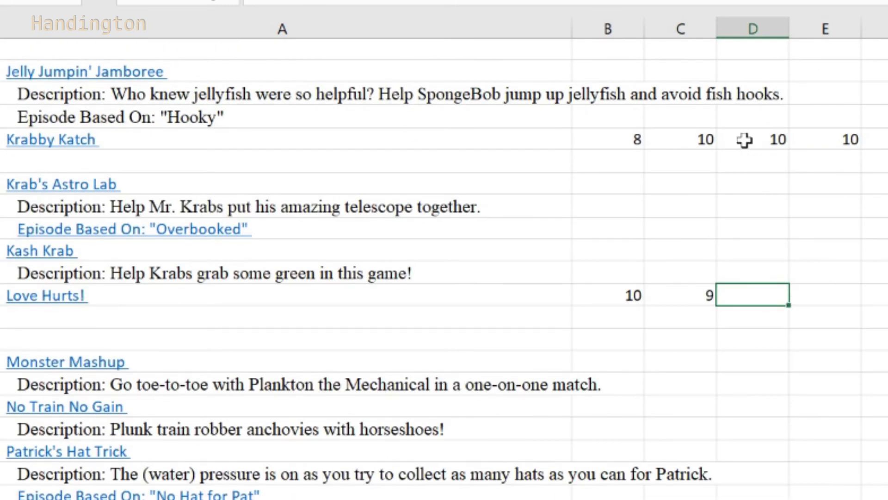
pyautogui.scroll(-1, 759, 207)
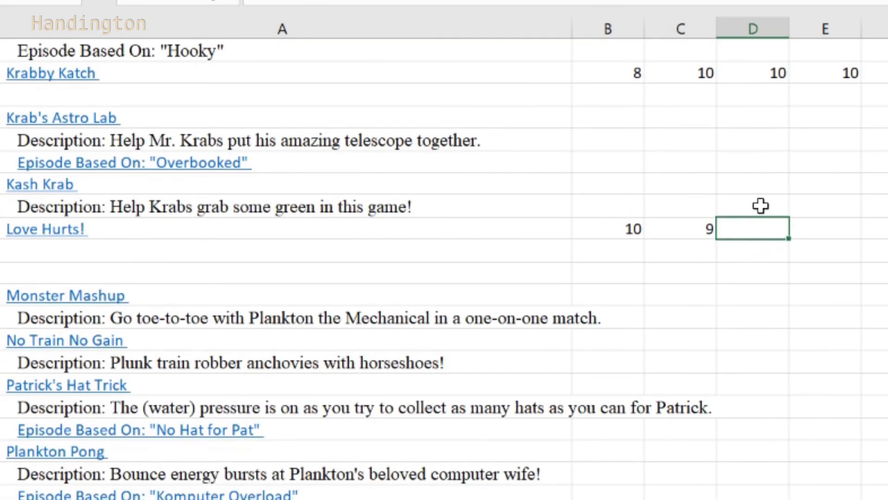
pyautogui.scroll(1, 755, 208)
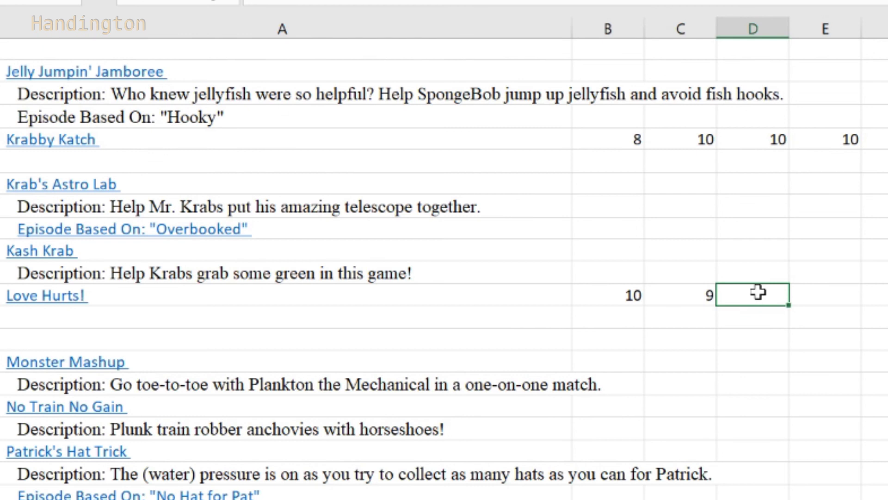
# Rate Love Hurts! 9 for Fun and 10 for Overall
pyautogui.write('9')
pyautogui.press('Tab')
pyautogui.write('10')
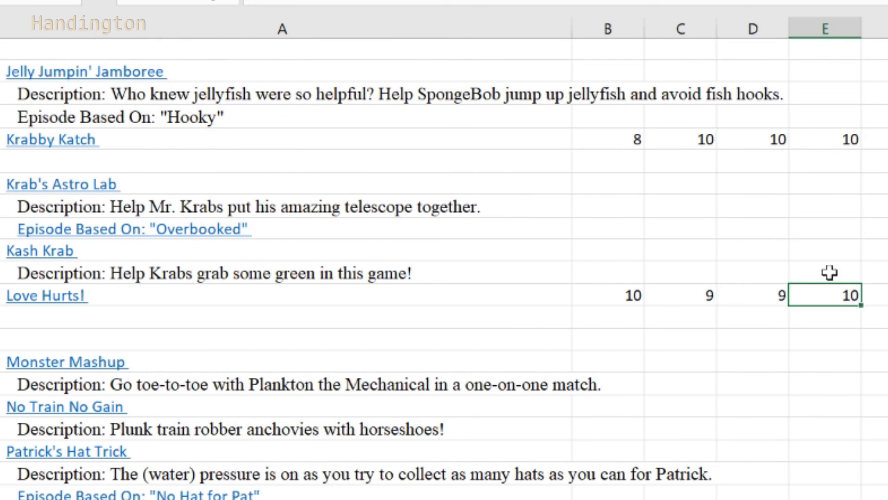